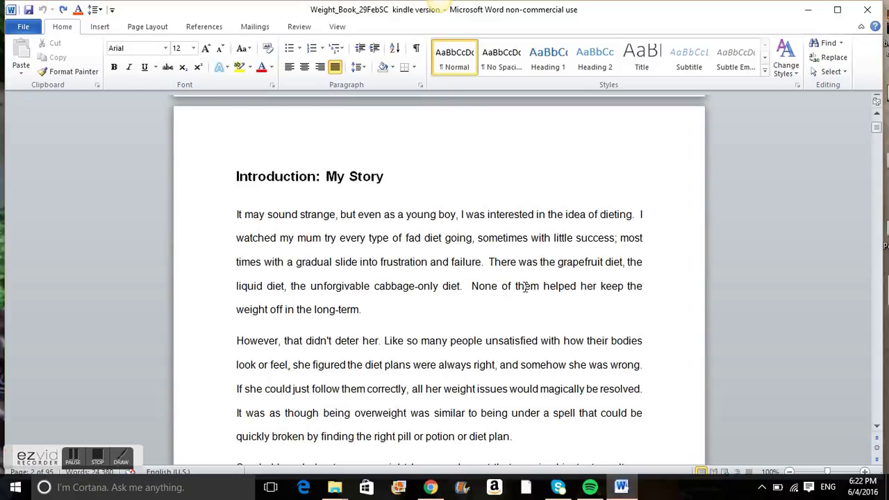
Step: Select the entire manuscript and apply Word's Simple style set to it
{"action": "key", "text": "Down"}
{"action": "key", "text": "Down"}
{"action": "key", "text": "Down"}
{"action": "key", "text": "Up"}
{"action": "left_click", "coordinate": [832, 72]}
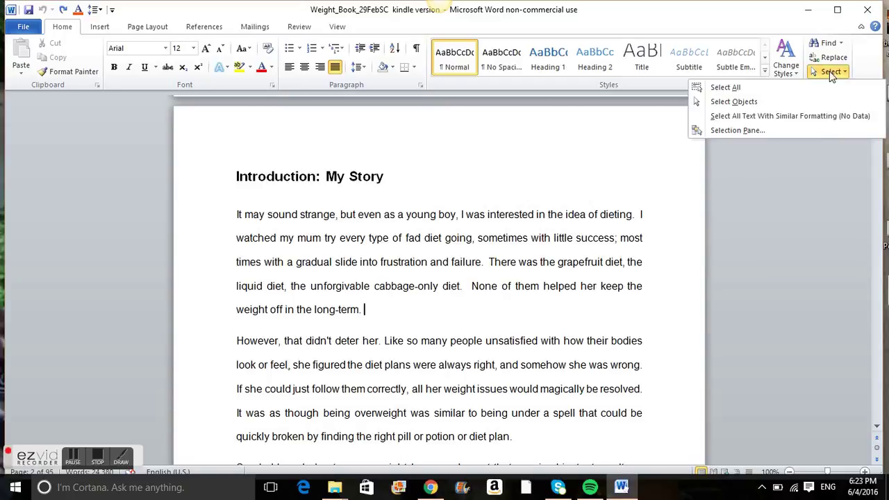
{"action": "left_click", "coordinate": [750, 91]}
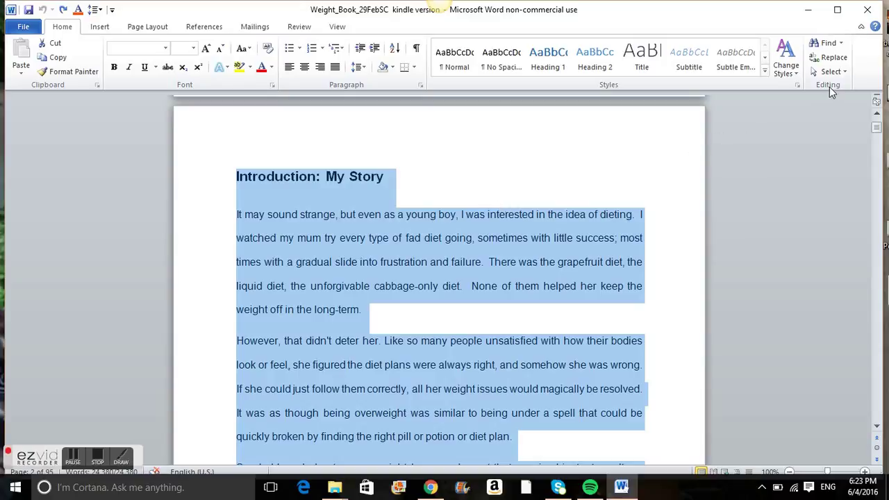
{"action": "left_click", "coordinate": [797, 72]}
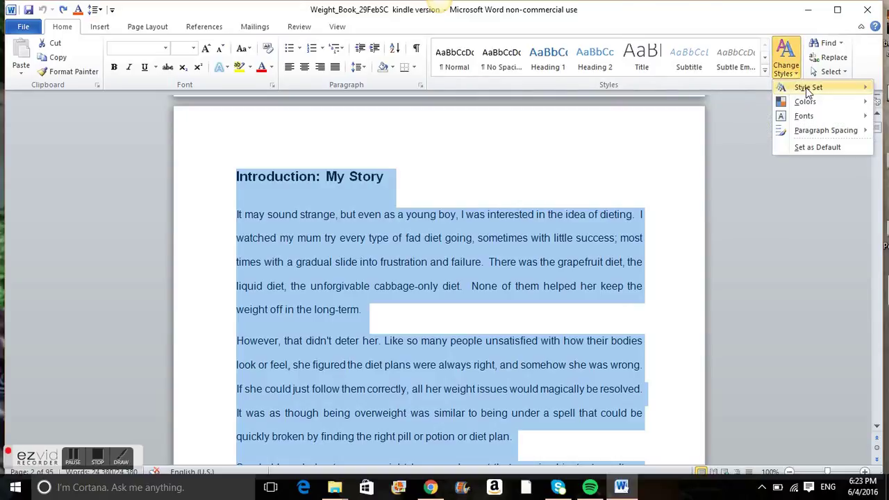
{"action": "mouse_move", "coordinate": [807, 91]}
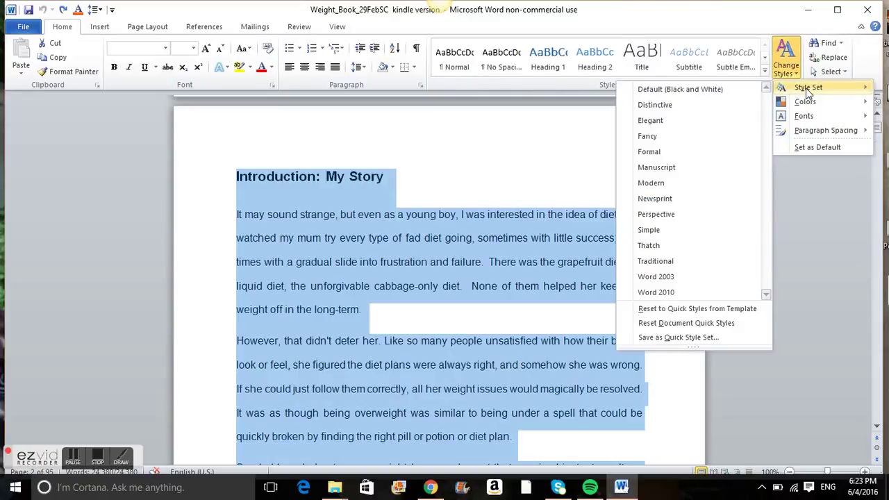
{"action": "left_click", "coordinate": [657, 230]}
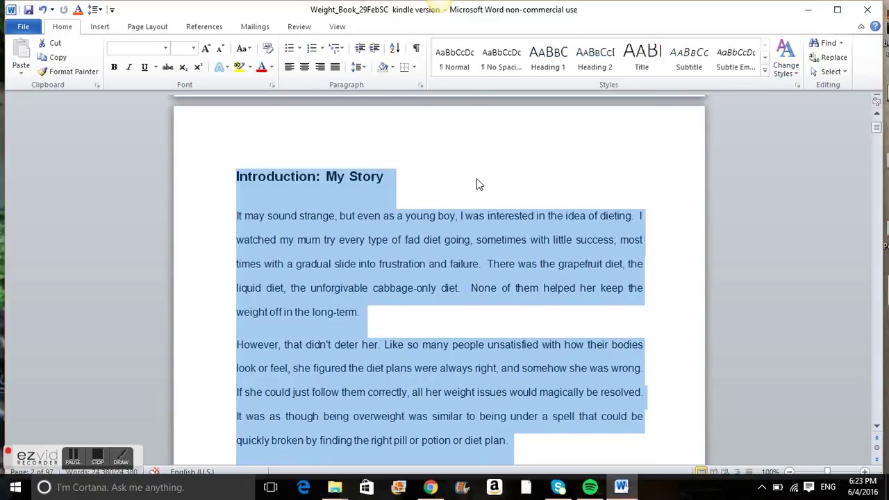
Step: Apply Normal to all text, then open Modify Style for the Normal style
{"action": "left_click", "coordinate": [455, 65]}
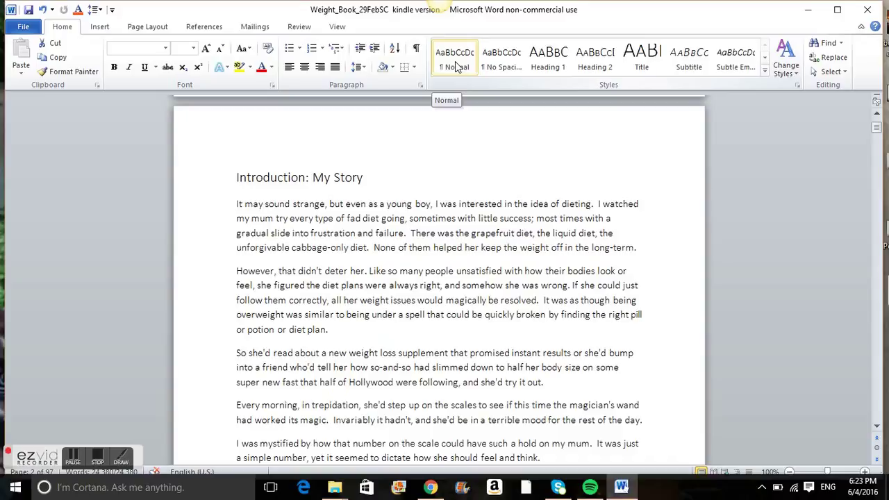
{"action": "key", "text": "ctrl+a"}
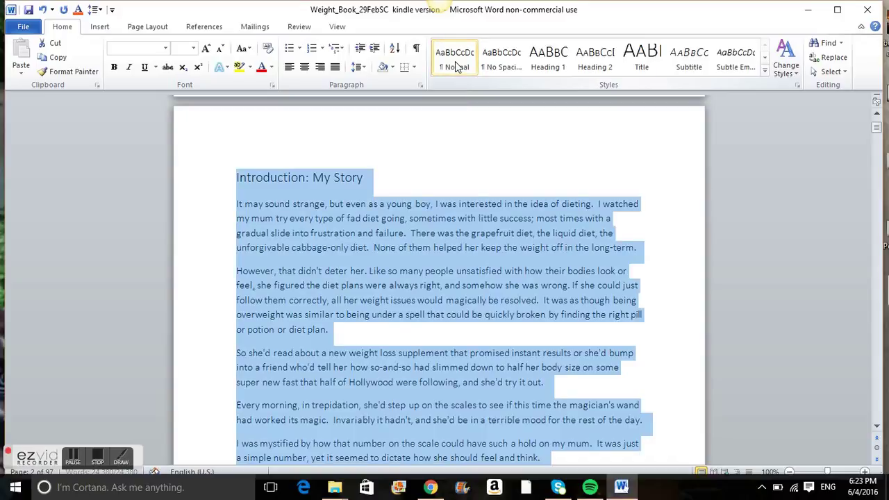
{"action": "right_click", "coordinate": [456, 65]}
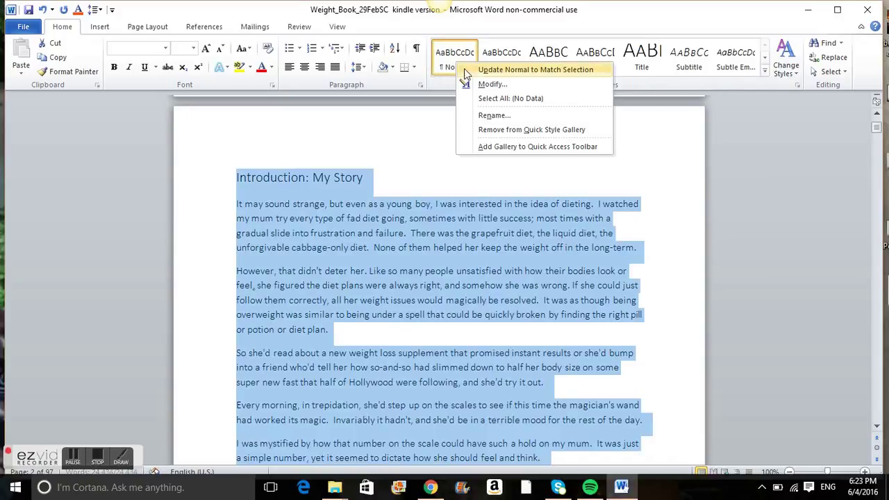
{"action": "left_click", "coordinate": [493, 87]}
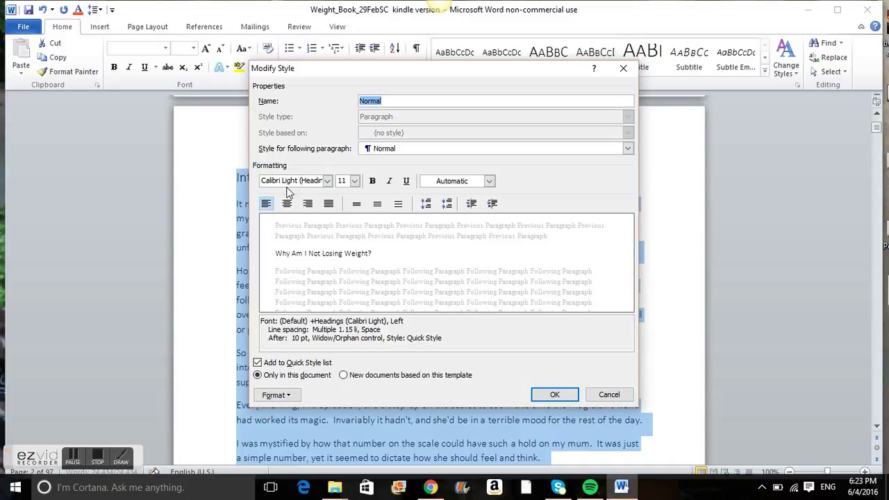
Step: Set the Normal style's font to Calibri at 12 pt
{"action": "left_click", "coordinate": [327, 181]}
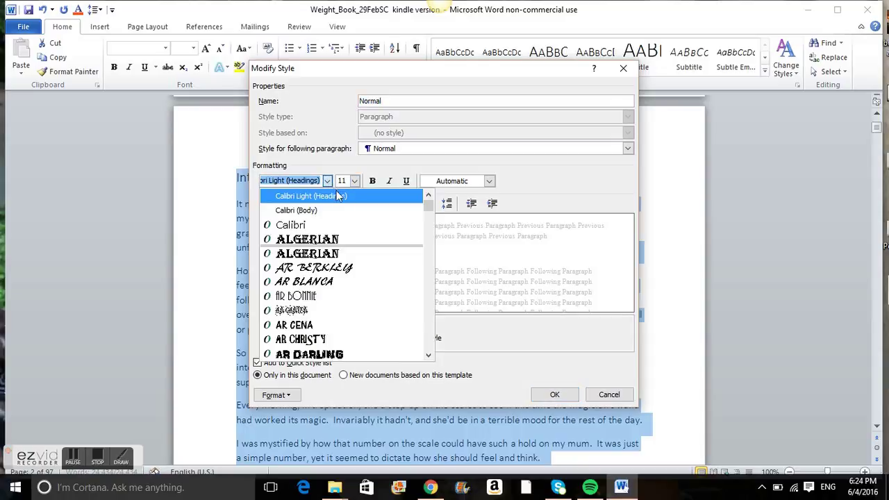
{"action": "scroll", "coordinate": [429, 211], "scroll_direction": "down", "scroll_amount": 1}
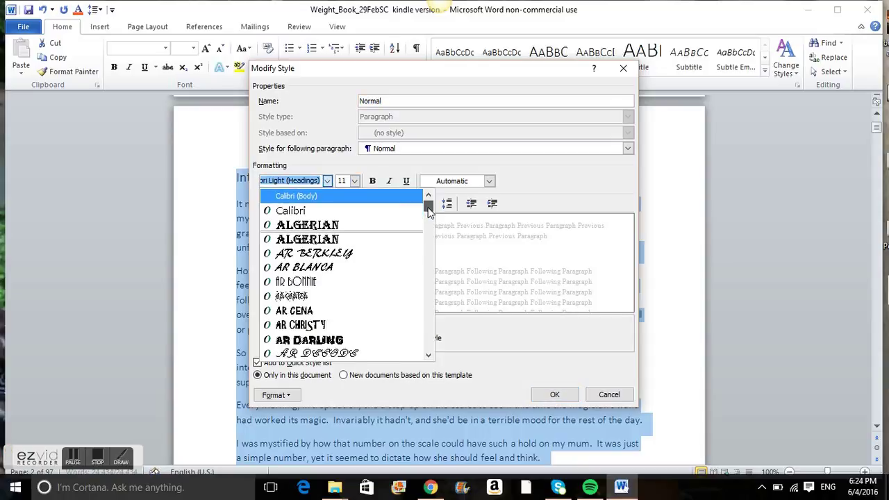
{"action": "left_click", "coordinate": [311, 210]}
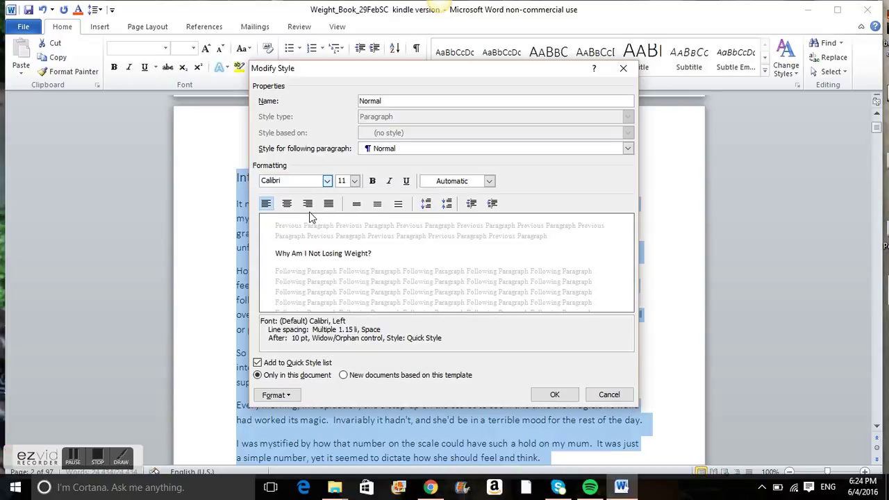
{"action": "left_click", "coordinate": [355, 181]}
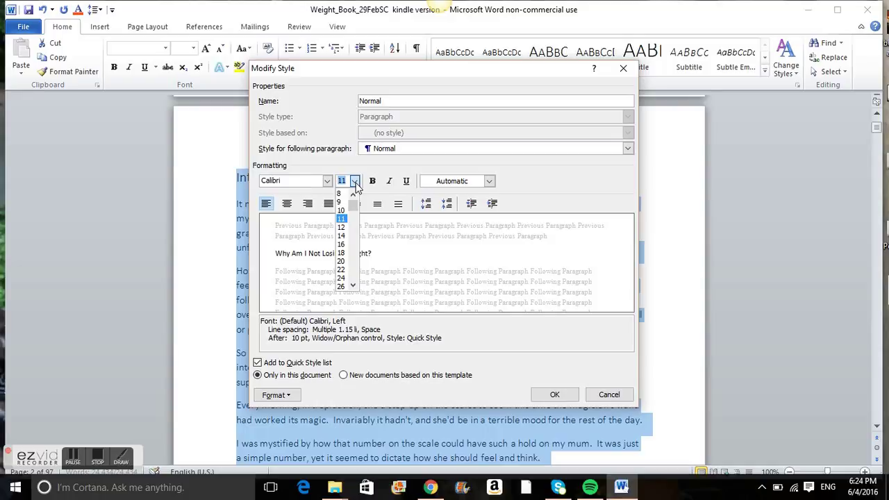
{"action": "left_click", "coordinate": [342, 228]}
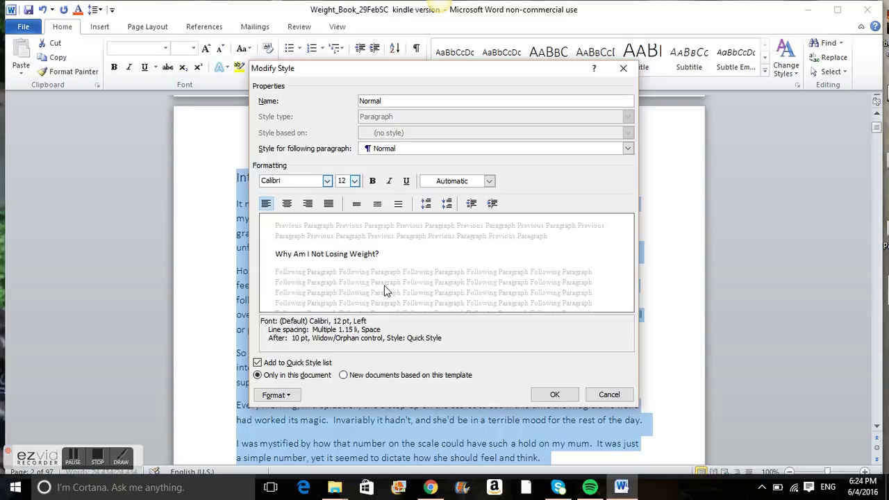
{"action": "left_click", "coordinate": [274, 397]}
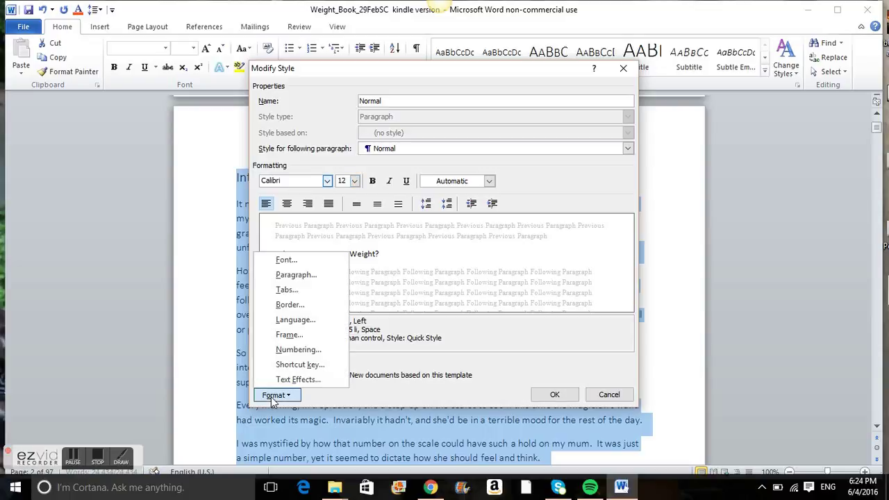
Step: Set the Normal style's paragraph alignment to Justified and save the style changes
{"action": "left_click", "coordinate": [322, 272]}
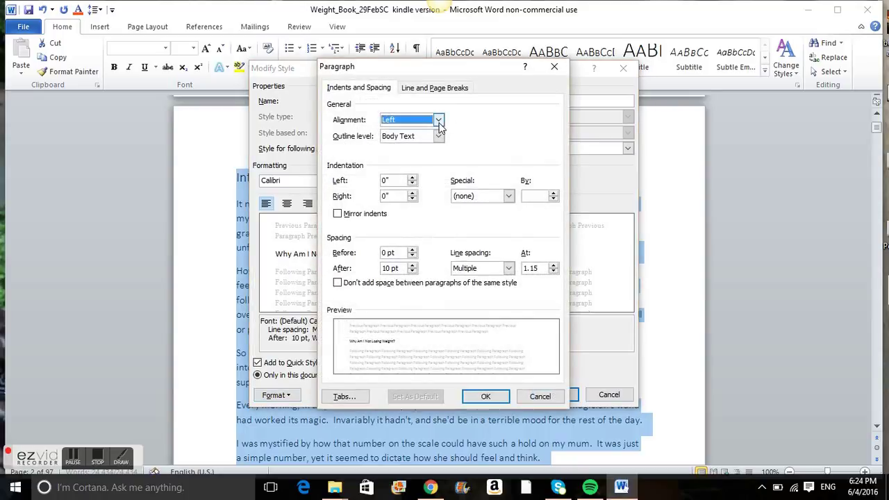
{"action": "left_click", "coordinate": [439, 121]}
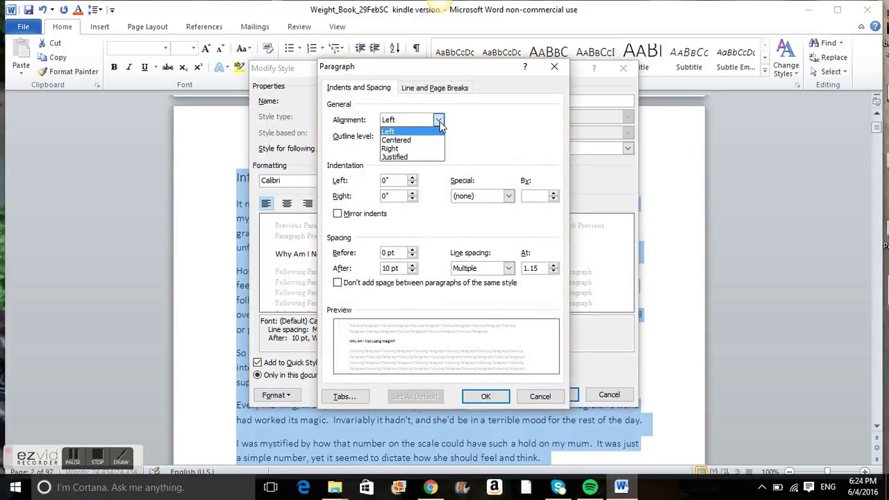
{"action": "left_click", "coordinate": [411, 154]}
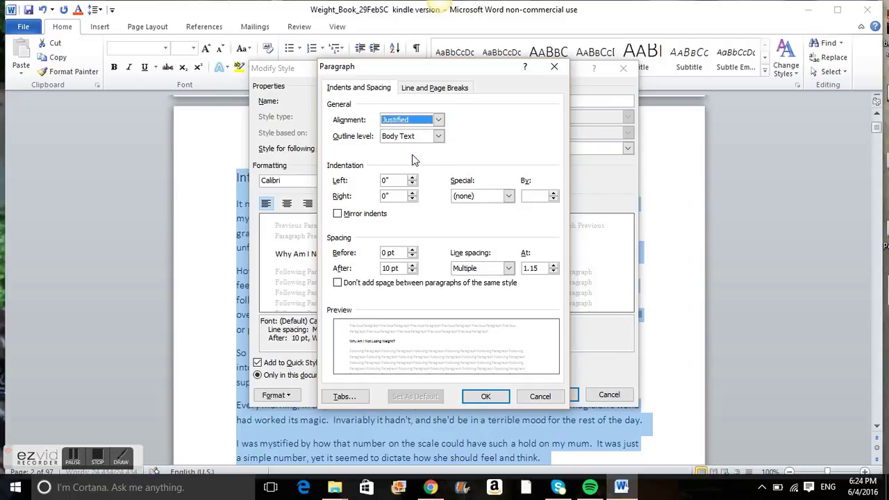
{"action": "left_click", "coordinate": [486, 396]}
{"action": "left_click", "coordinate": [553, 395]}
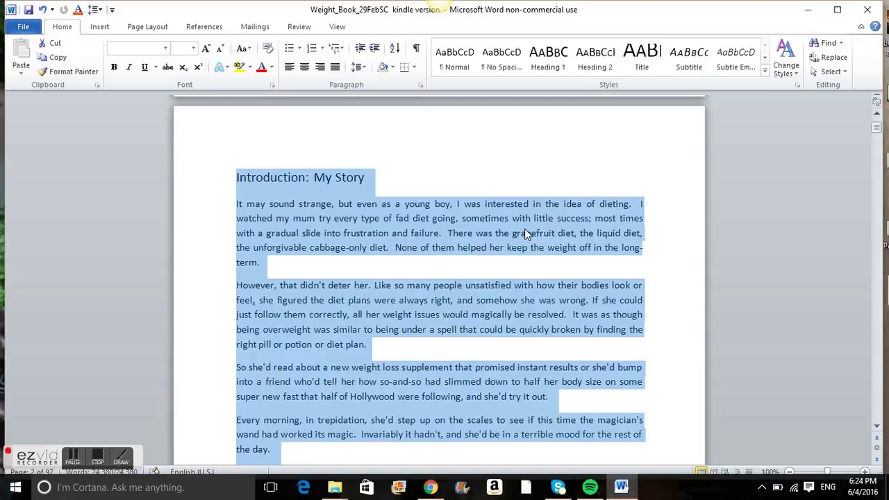
Step: Reapply Normal to all text and update Normal to match the selection
{"action": "left_click", "coordinate": [462, 69]}
{"action": "key", "text": "ctrl+a"}
{"action": "right_click", "coordinate": [462, 70]}
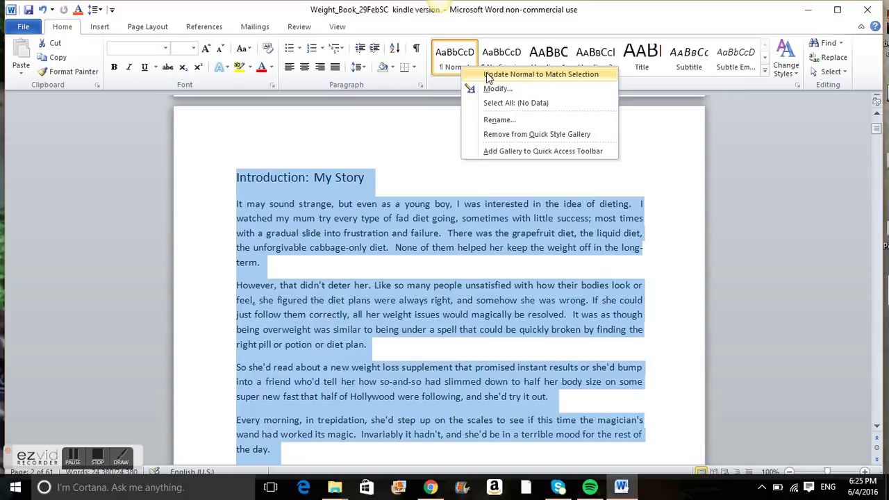
{"action": "left_click", "coordinate": [488, 74]}
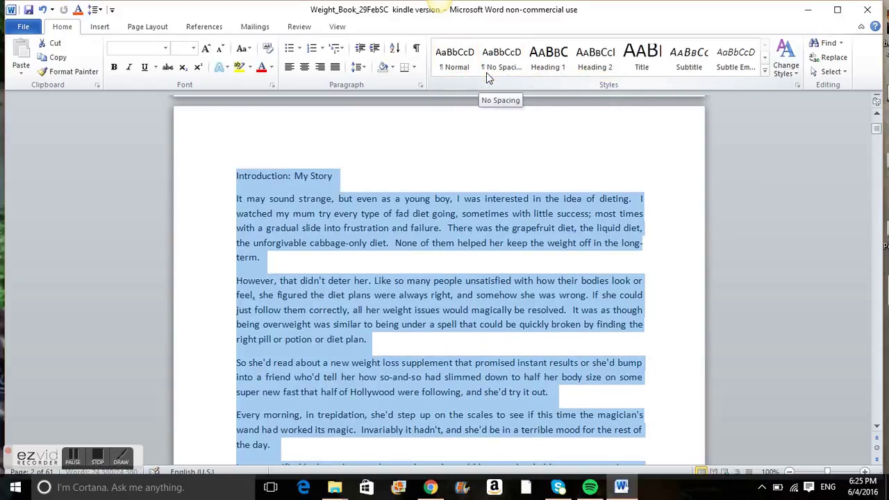
{"action": "left_click", "coordinate": [307, 249]}
Step: Add a new line after "term." with a short greeting introducing the writer by first name
{"action": "left_click", "coordinate": [278, 255]}
{"action": "key", "text": "Return"}
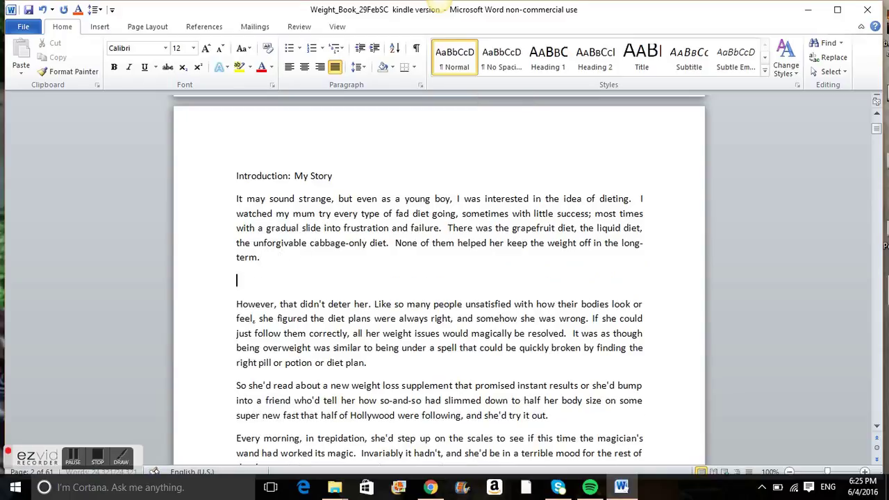
{"action": "type", "text": "Hi "}
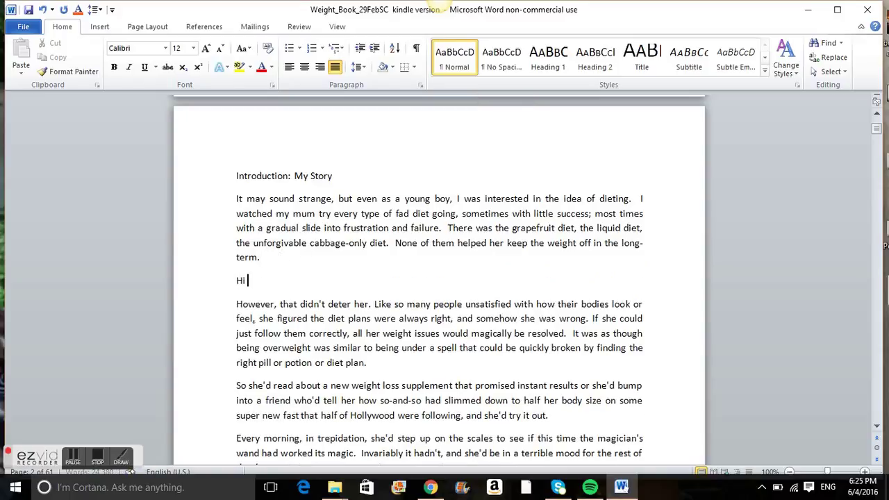
{"action": "type", "text": "I ma elena"}
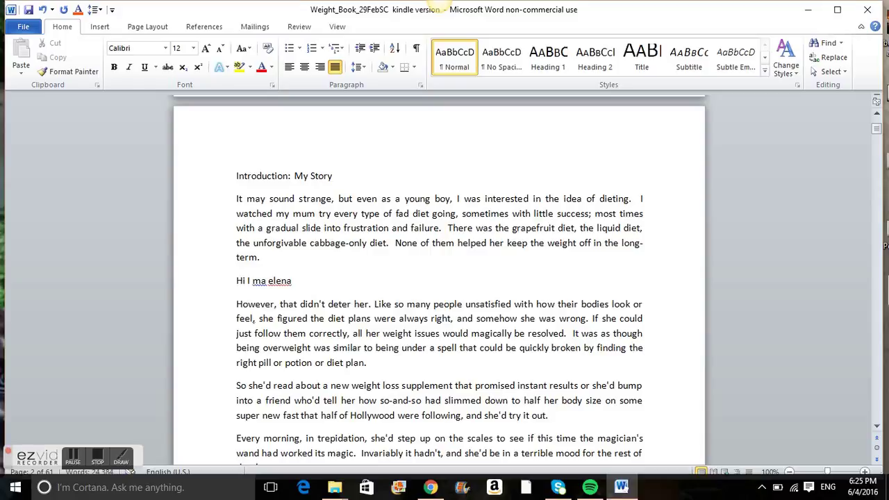
{"action": "left_click", "coordinate": [334, 213]}
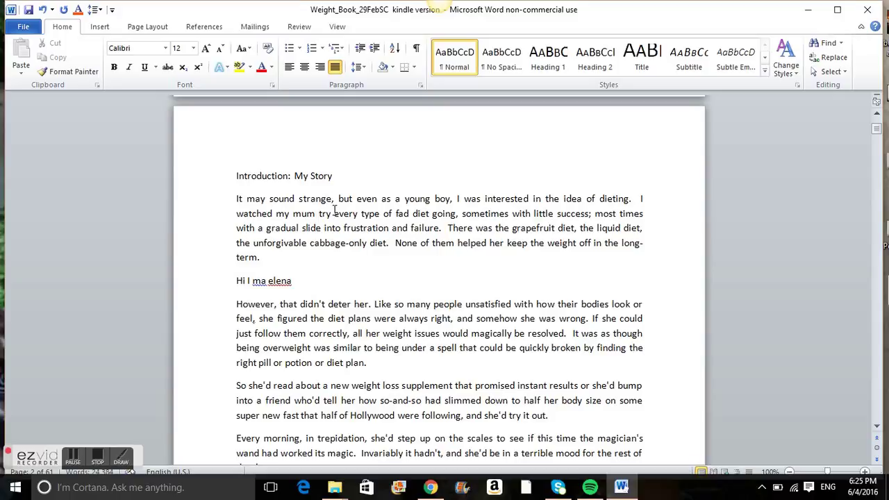